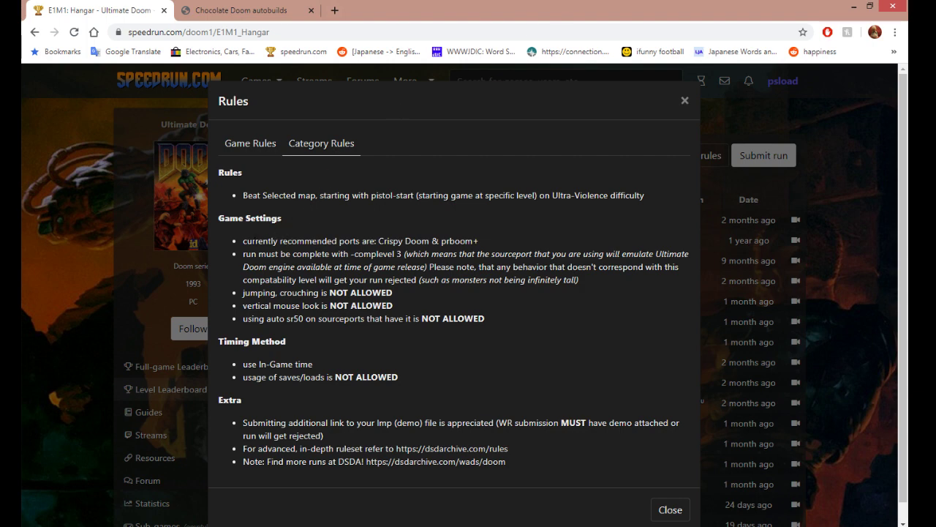
Step: Review the recommended source ports in the category rules, and view the Chocolate Doom autobuilds page for the Crispy Doom download
drag(242, 241, 483, 239)
click(483, 238)
click(267, 9)
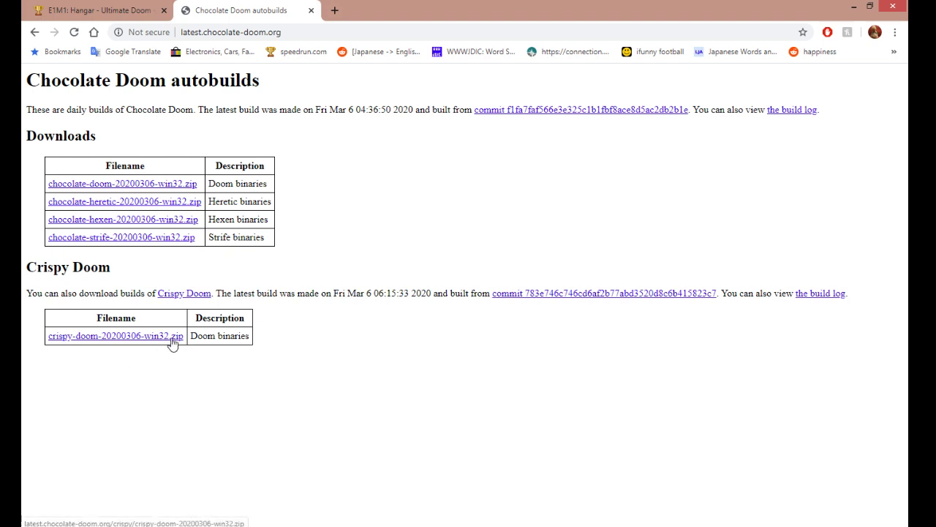
Step: Launch the crispy-doom application from the crispy doom folder and start a new game in the Knee-Deep in the Dead episode
click(856, 8)
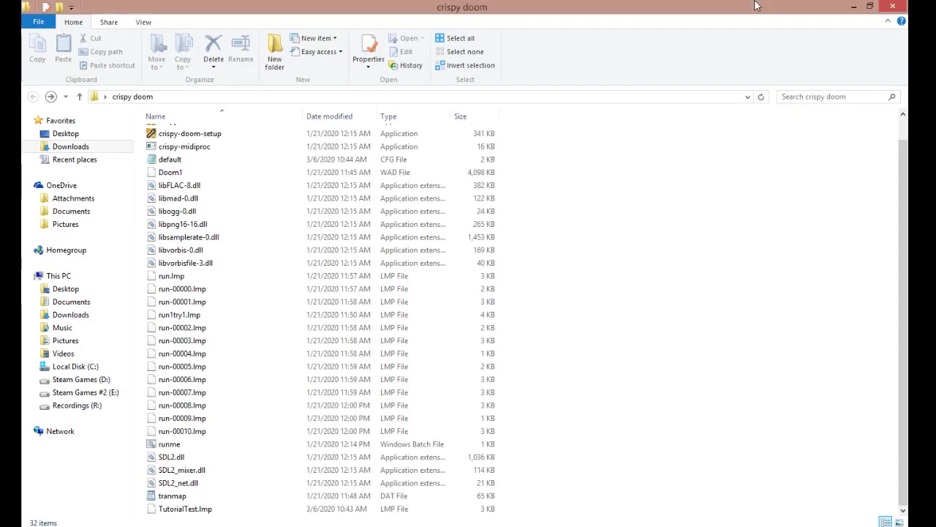
scroll(629, 318, up, 1)
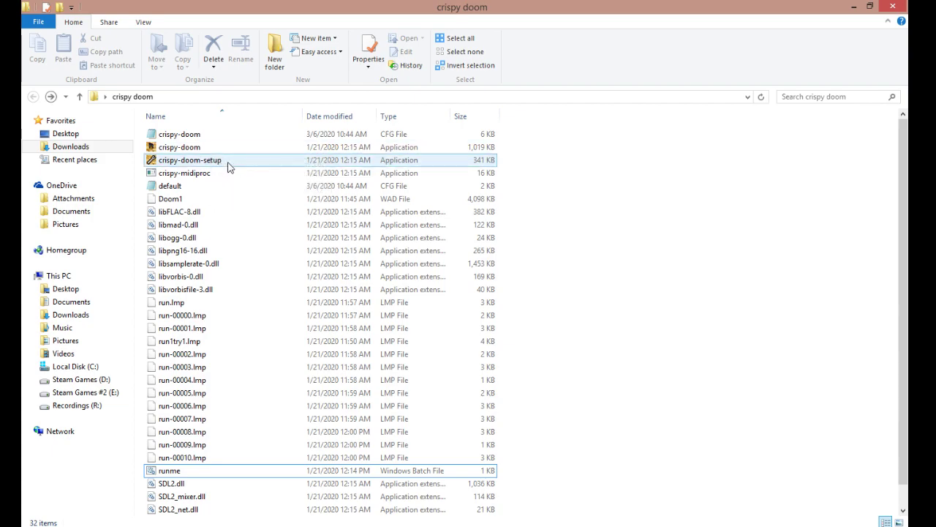
double_click(200, 154)
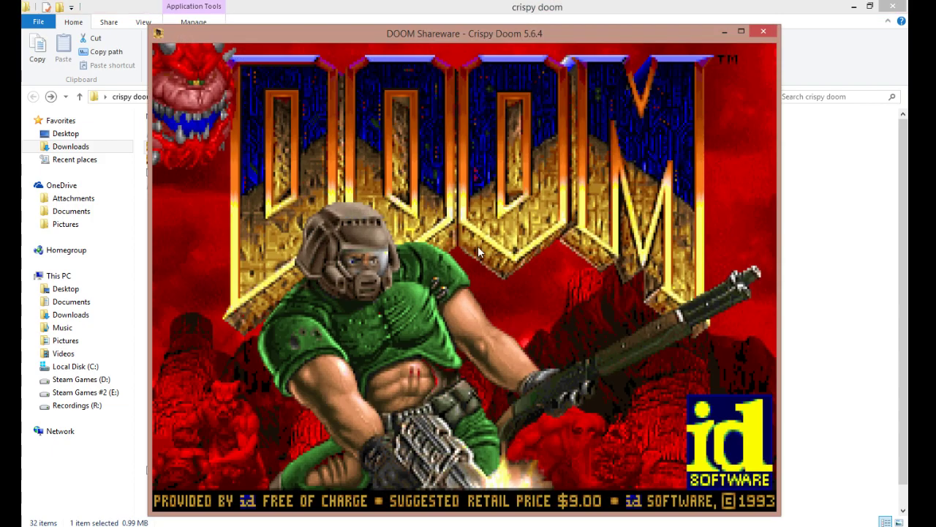
key(Return)
key(Return)
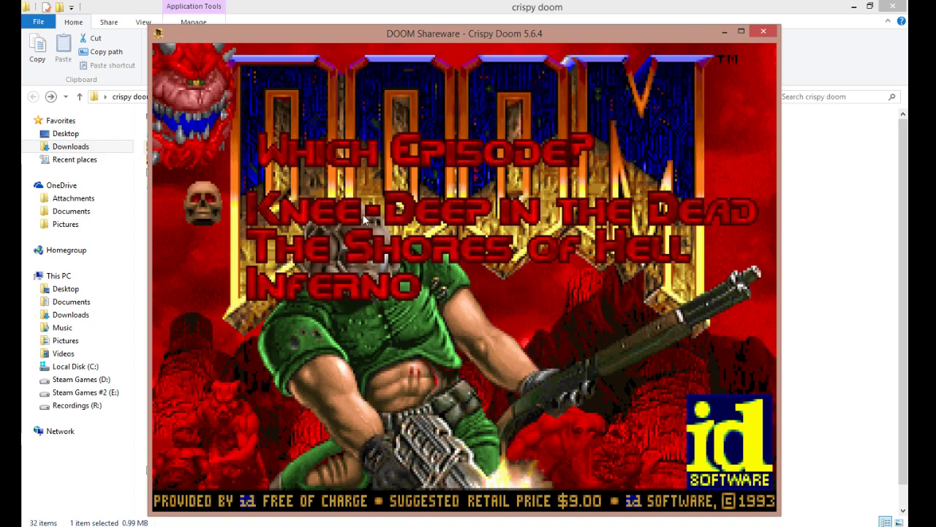
key(Return)
key(Return)
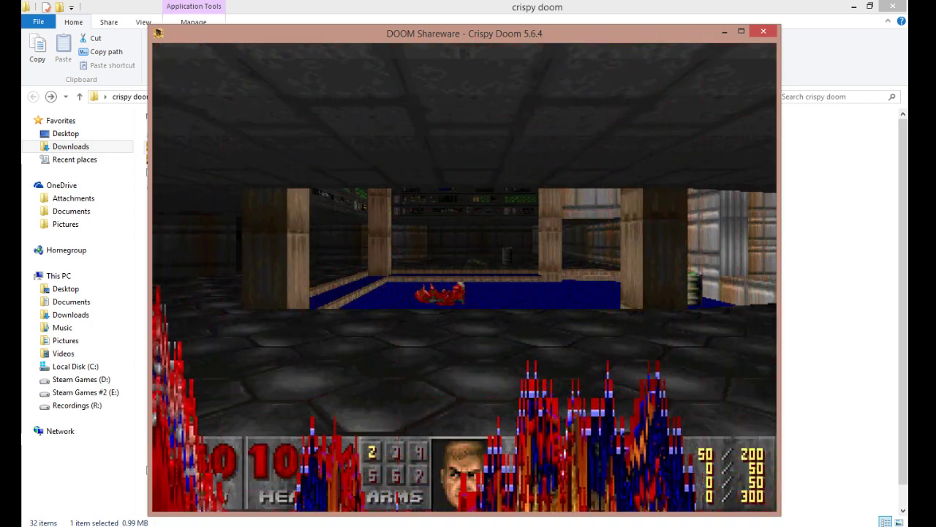
Step: Run through the Hangar level to the exit switch to finish it, and quit the game
key(Up)
key(Up)
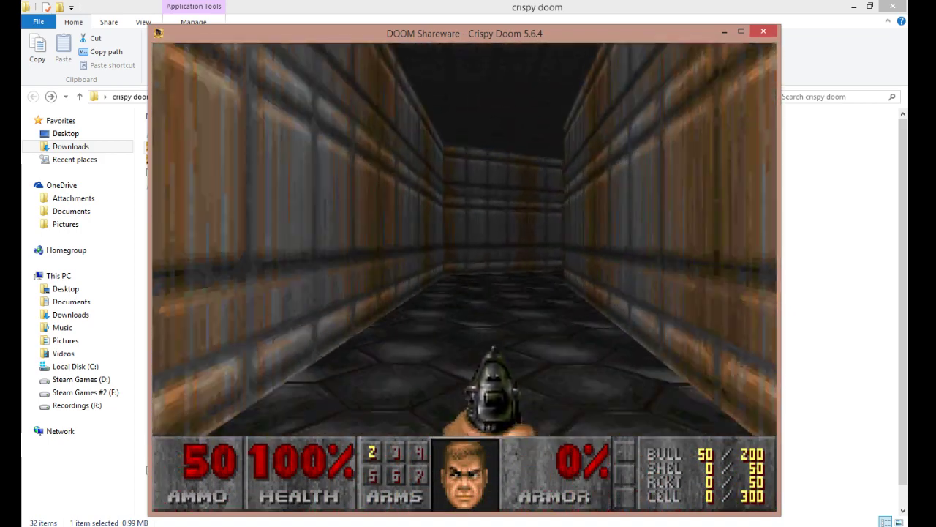
key(Left)
key(Left)
key(Up)
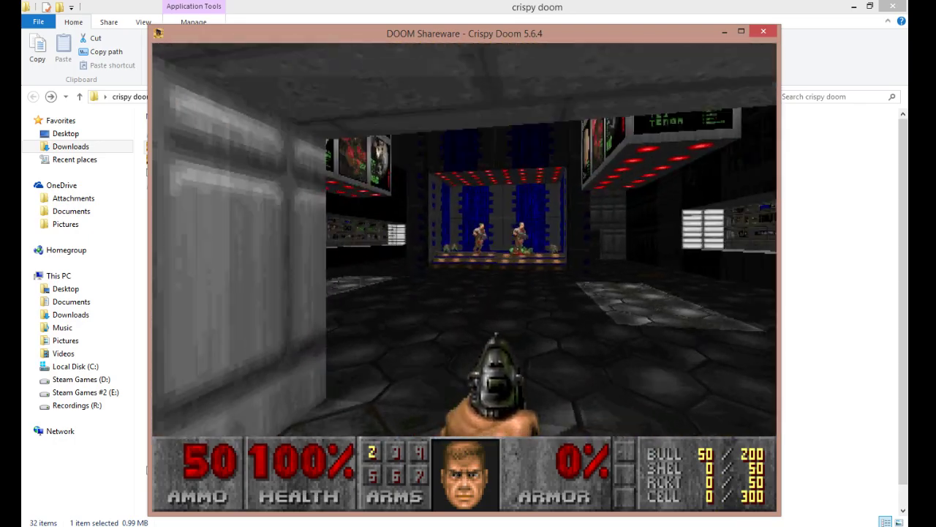
key(Right)
key(Up)
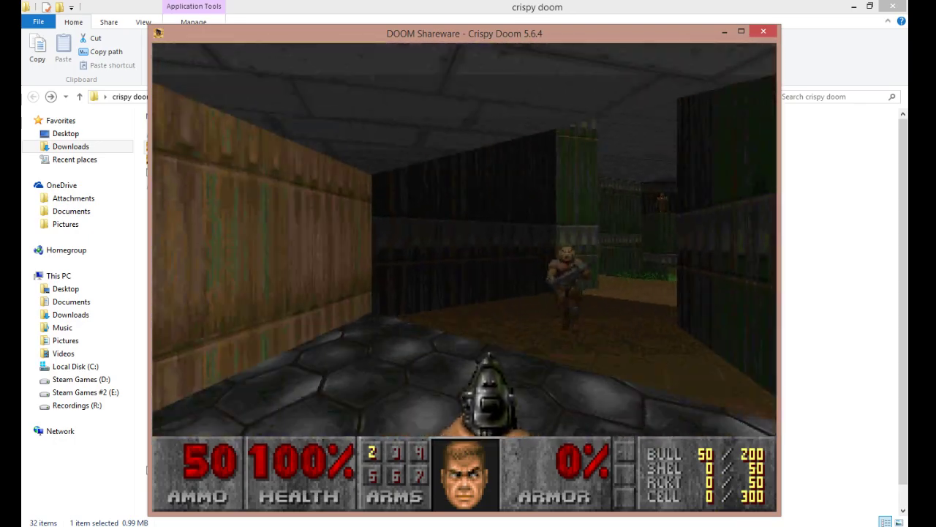
key(Right)
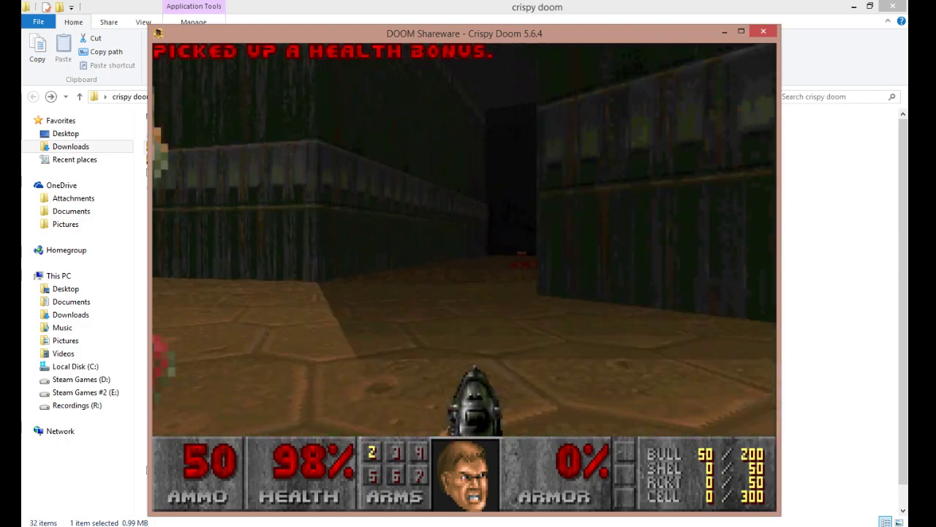
key(Up)
key(Right)
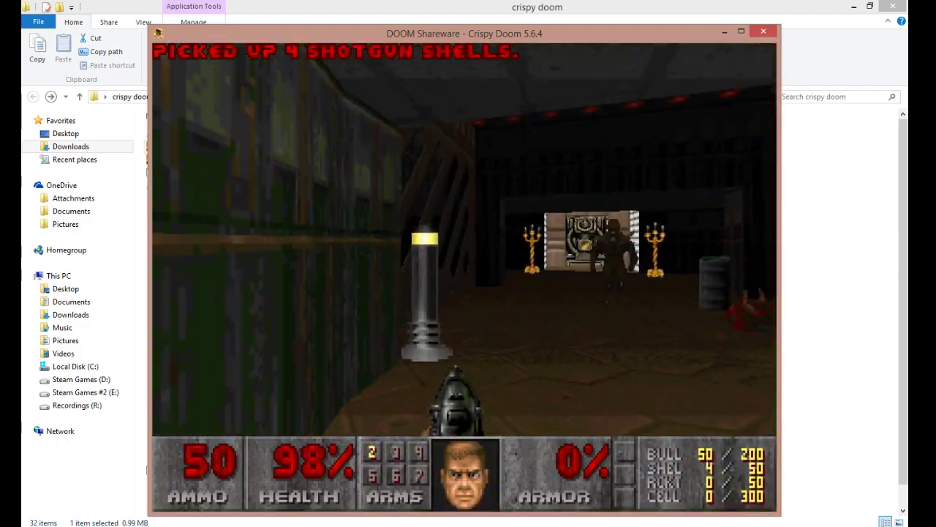
key(Up)
key(Up)
key(Right)
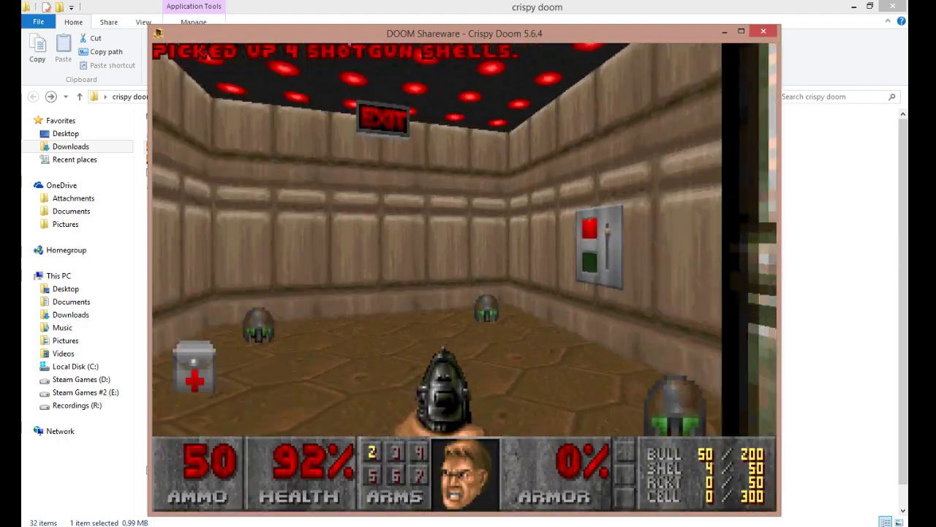
key(space)
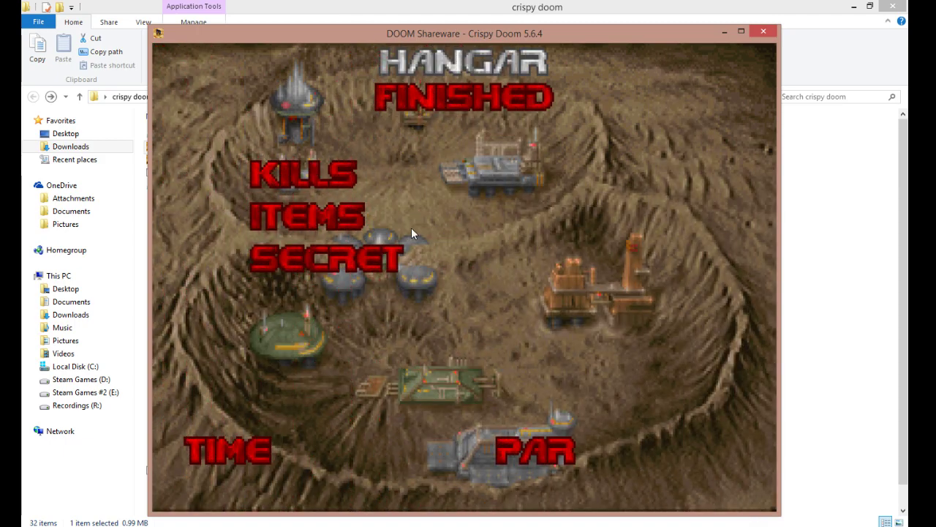
click(763, 31)
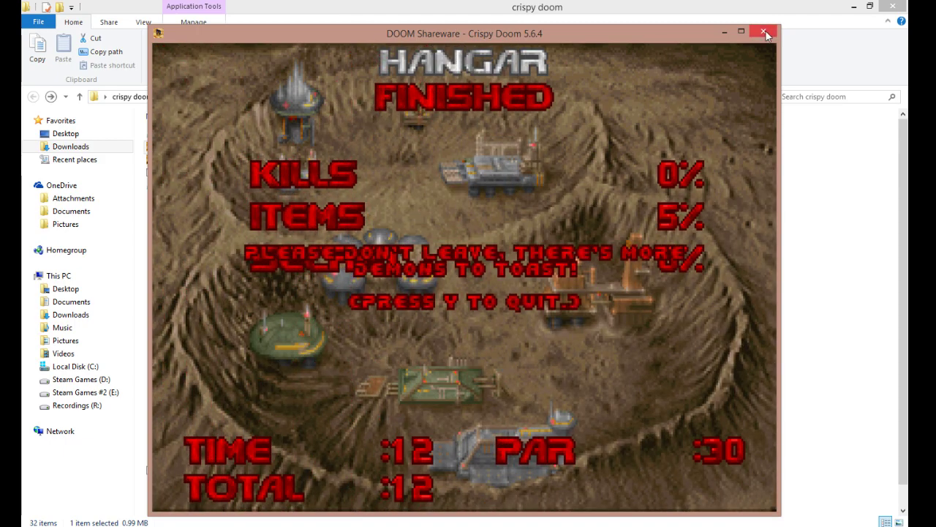
key(y)
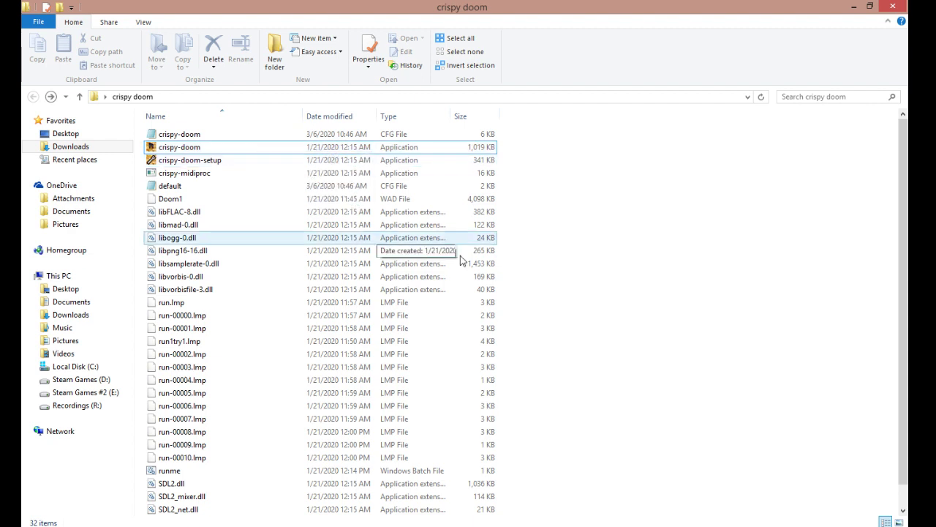
Step: Open a command prompt in the crispy doom folder and move its window clear of the file names
click(308, 93)
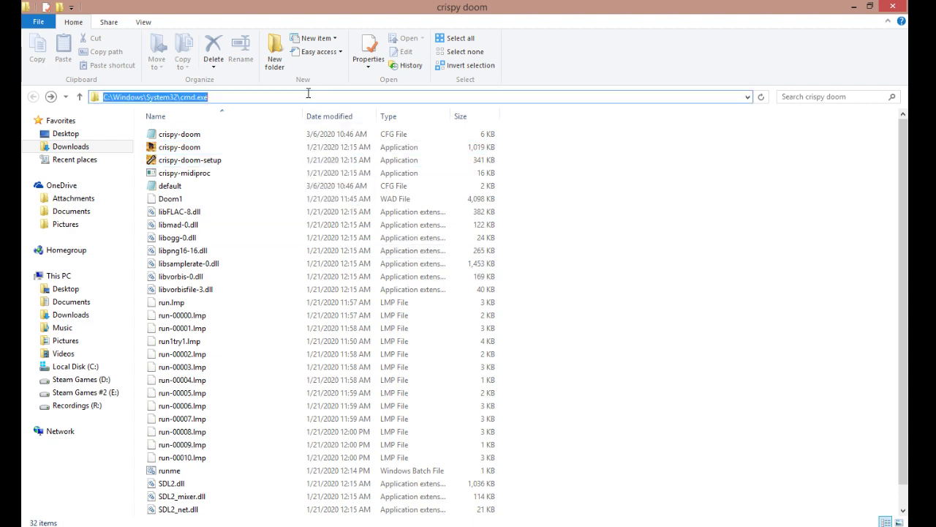
text(cmd)
key(Return)
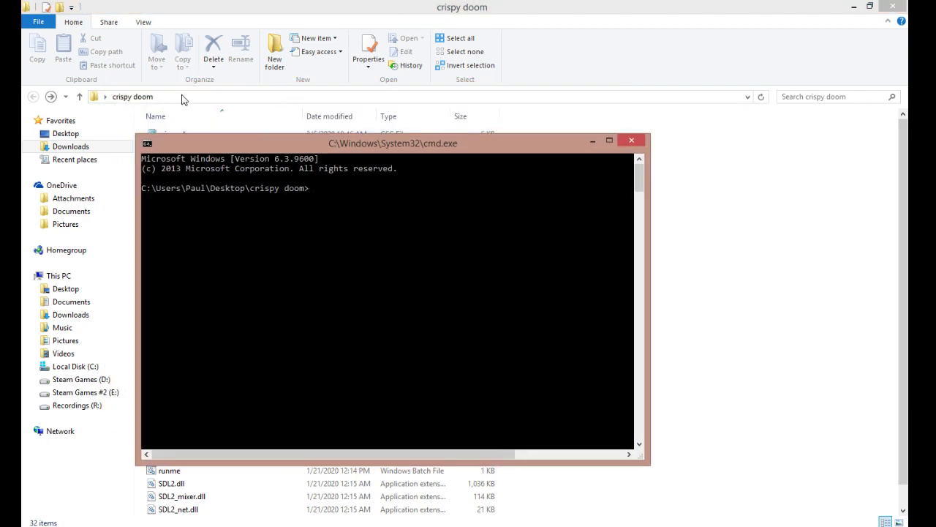
right_click(29, 523)
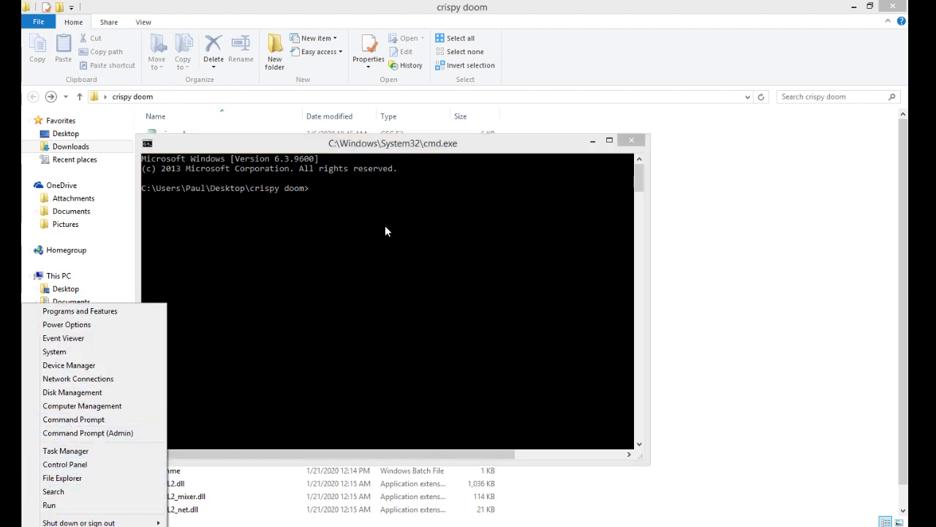
drag(386, 231, 497, 210)
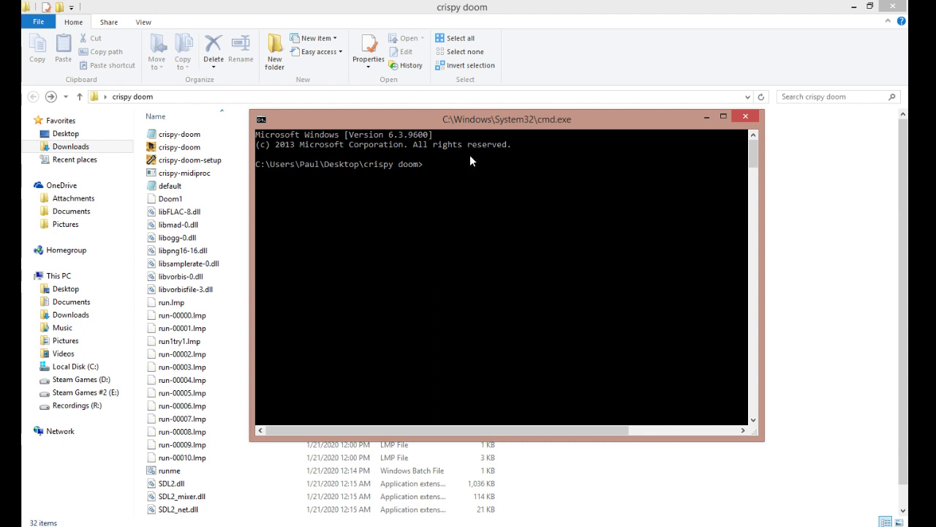
Step: Begin a cd command in the command prompt and copy the crispy-doom application's folder location from its properties
text(cd)
click(486, 6)
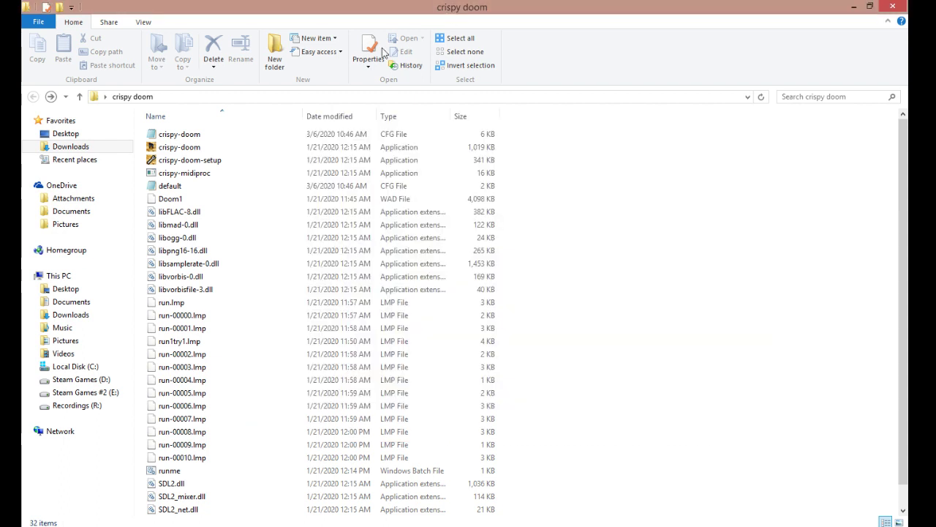
right_click(191, 147)
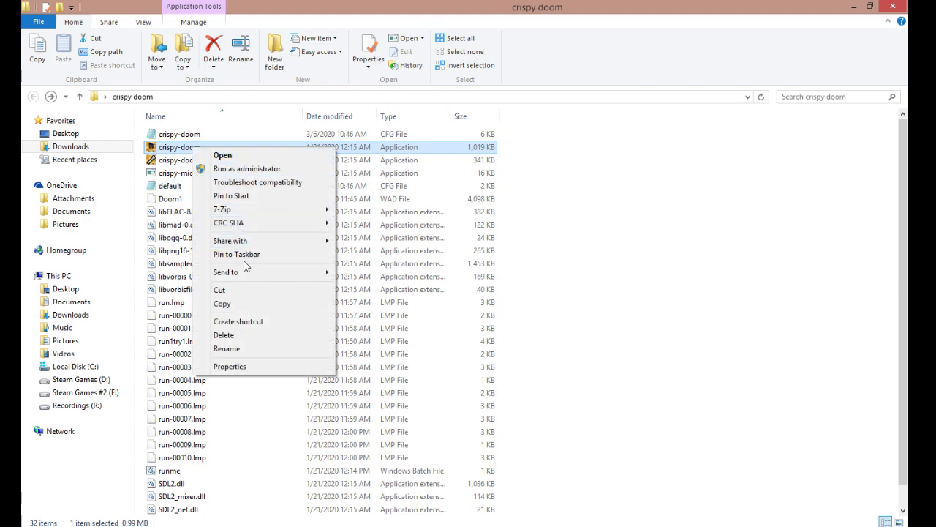
click(231, 366)
drag(363, 278, 234, 261)
key(cmd+c)
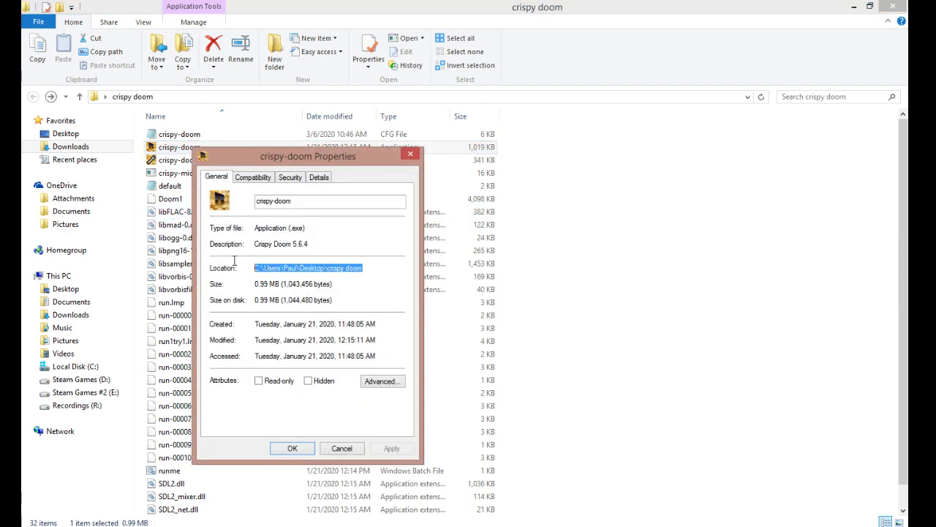
click(411, 154)
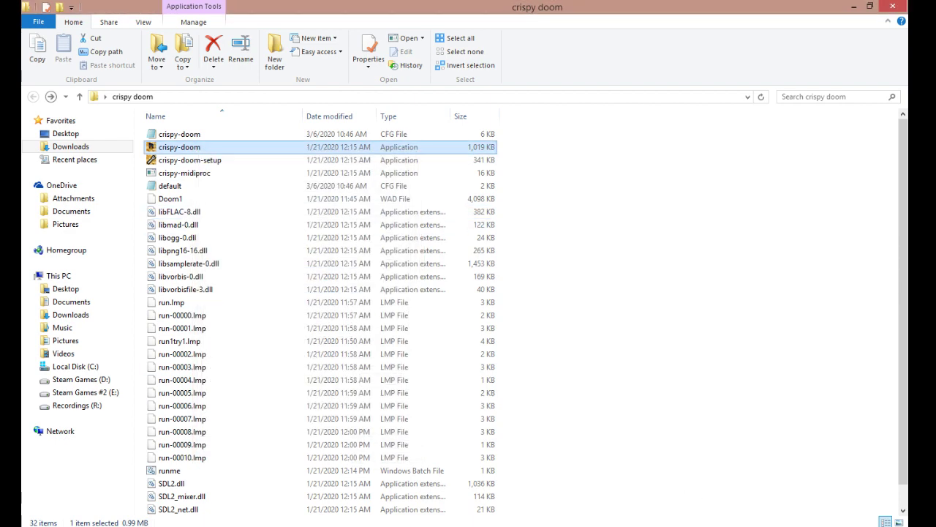
Step: Paste the copied folder path after cd in the command prompt and run the command to change to the crispy doom directory
key(alt+Tab)
right_click(547, 250)
text(cd)
click(577, 284)
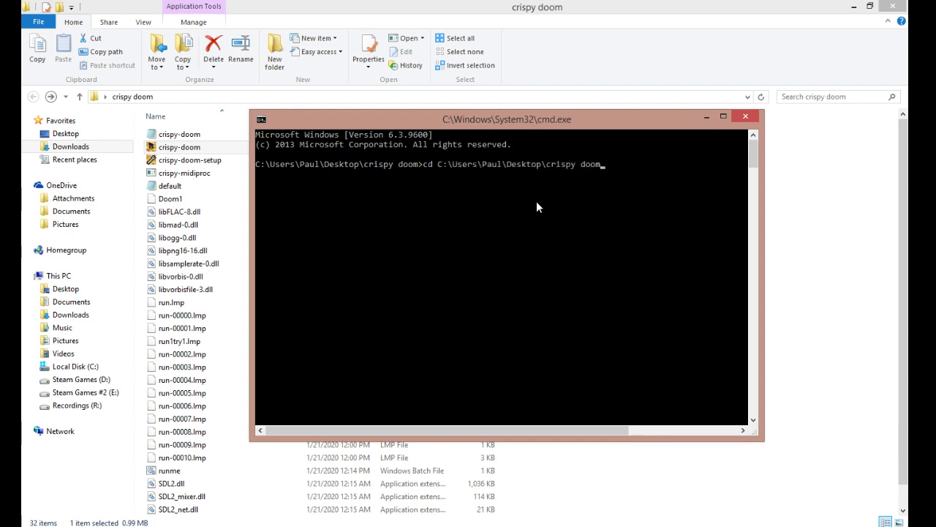
key(Return)
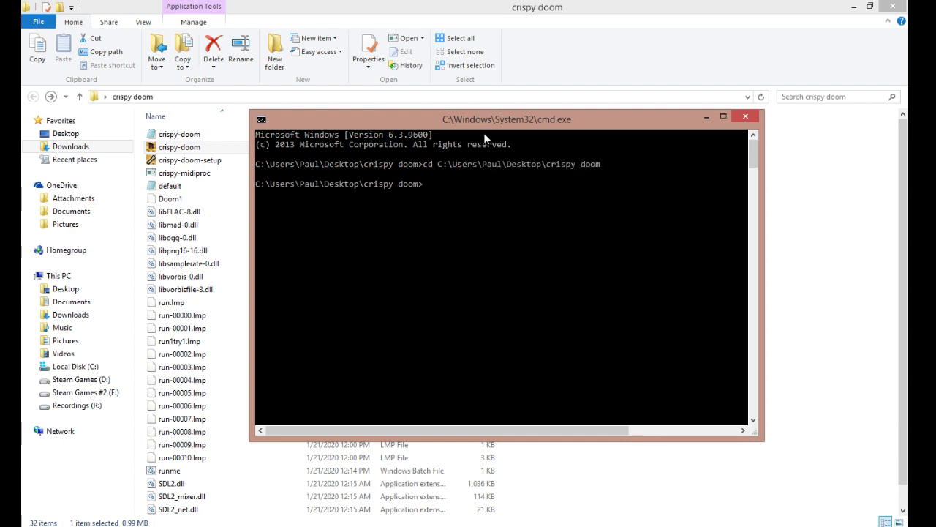
drag(491, 123, 462, 141)
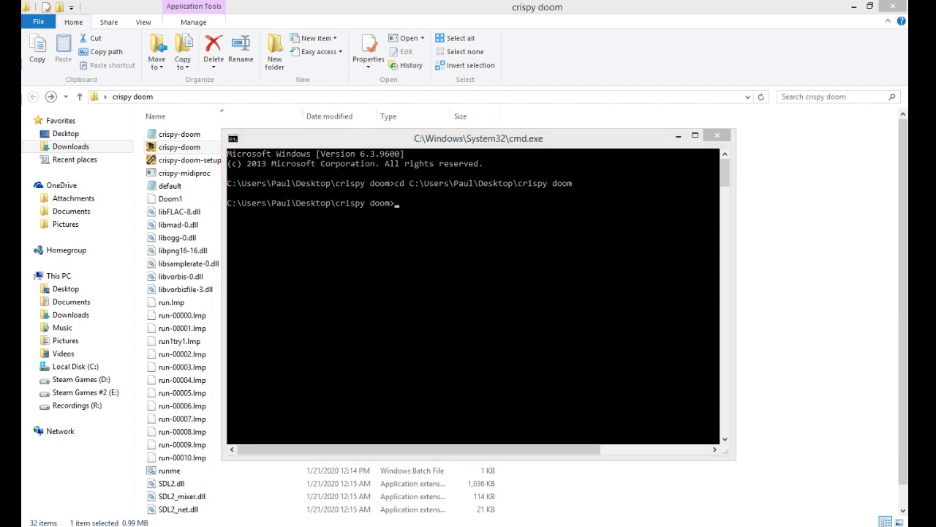
Step: Copy the line "crispy-doom -record run -skill 4 -complevel 3" from the runme file and paste it into the command prompt
key(alt+Tab)
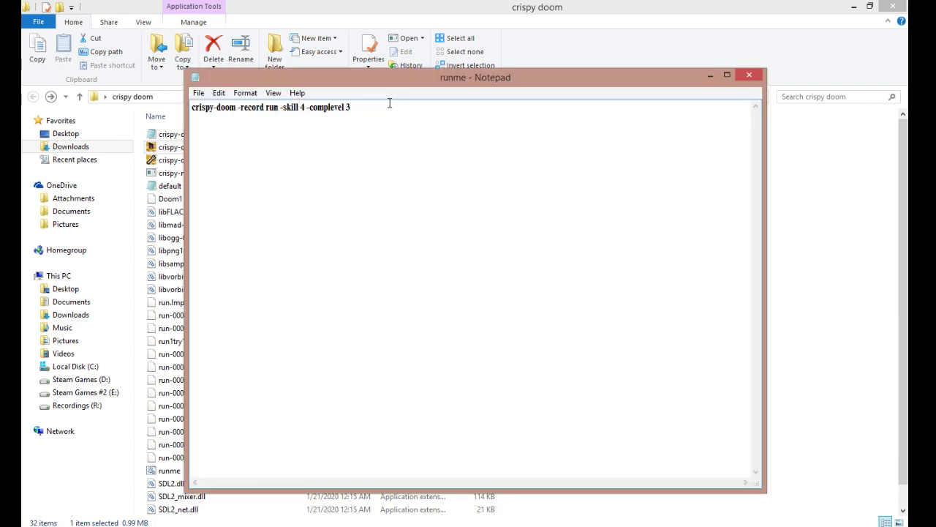
drag(376, 108, 147, 96)
key(cmd+c)
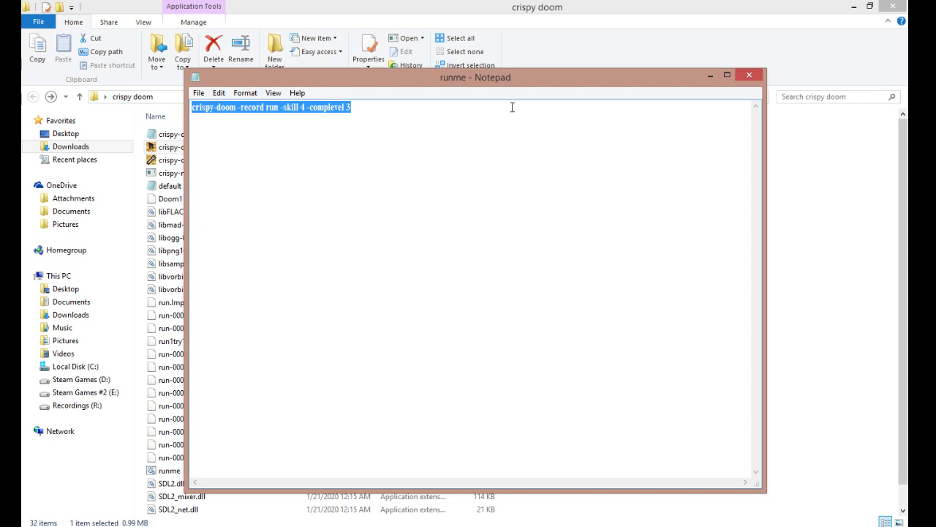
click(711, 76)
right_click(487, 234)
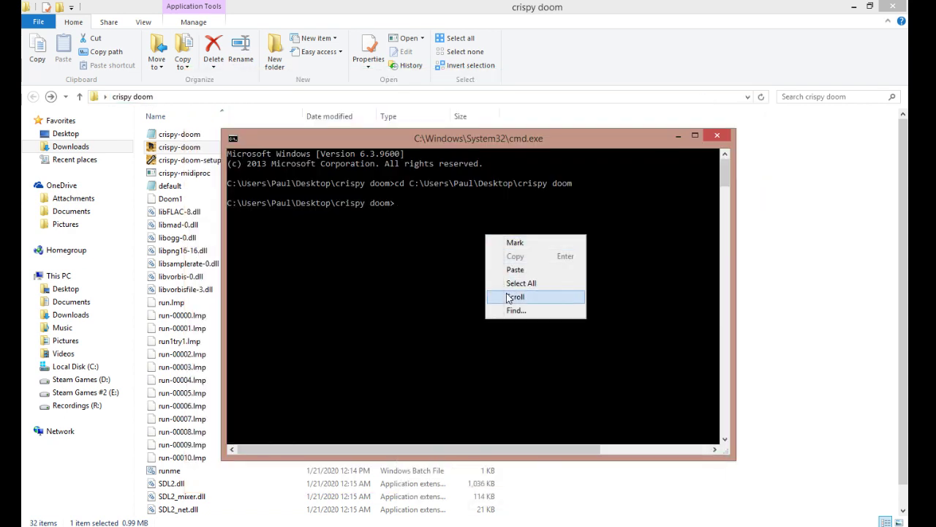
click(515, 269)
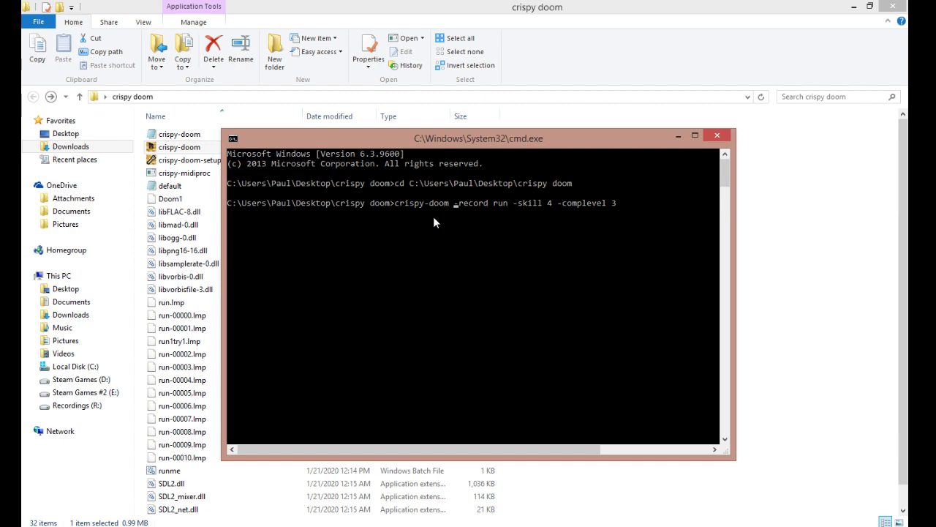
Step: Change the demo name after -record in the pasted command to TestRun
key(Right)
key(Right)
key(Right)
key(Right)
key(Right)
key(Right)
key(Right)
key(BackSpace)
key(BackSpace)
key(BackSpace)
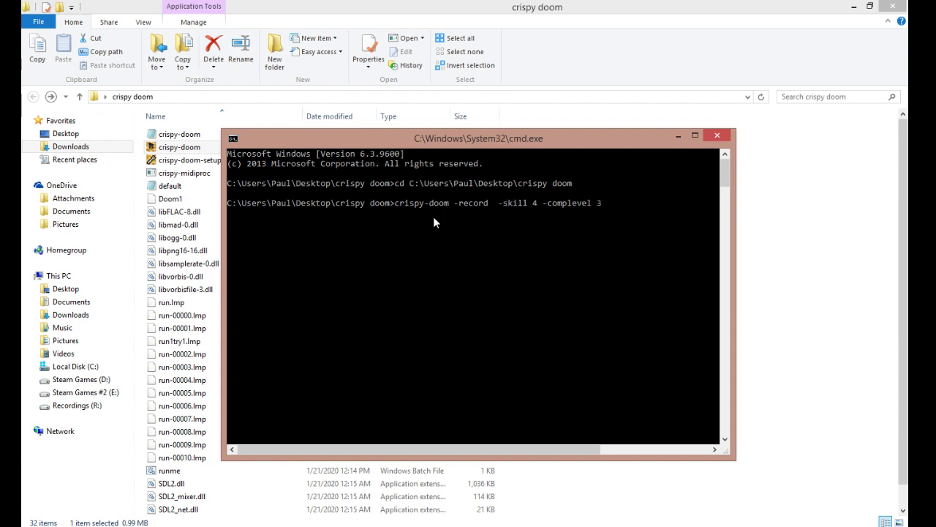
text(Test)
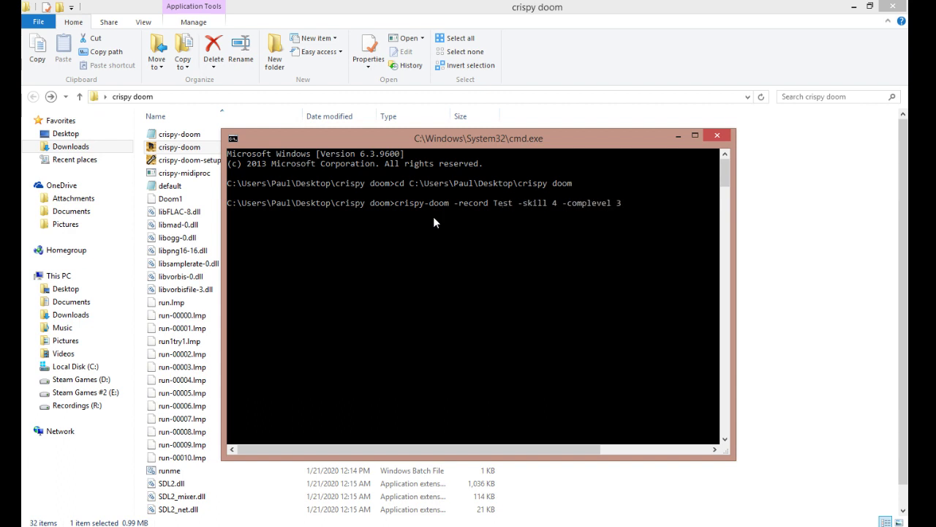
text(Run)
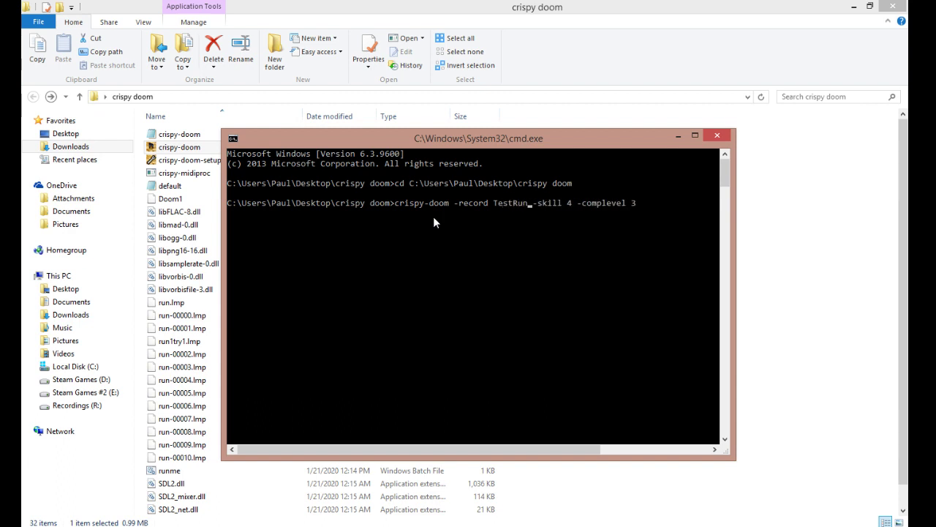
Step: Go through the command's skill and complevel options and run it to launch Crispy Doom recording the TestRun demo
key(Right)
key(Right)
key(Right)
key(Right)
key(Right)
key(Right)
key(Right)
key(Right)
key(Return)
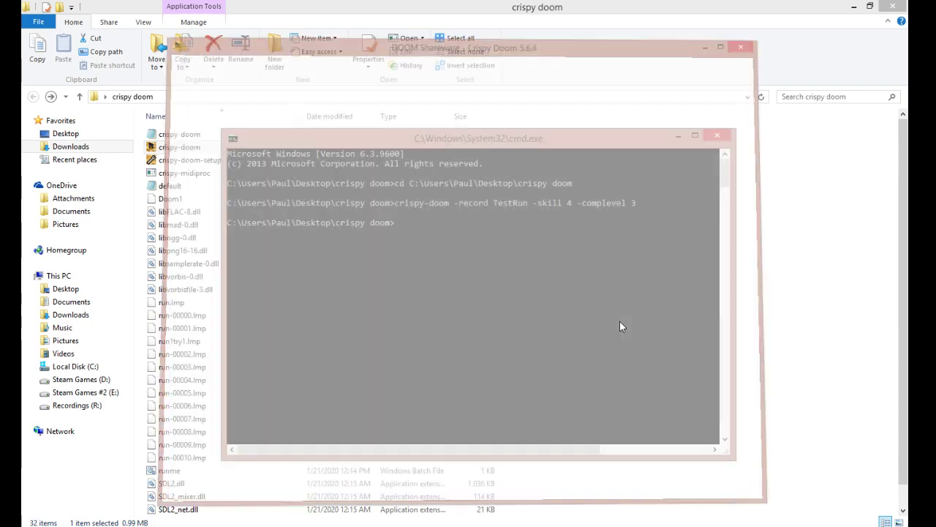
Step: Play through the Hangar level past the enemies to the exit room, activate the exit switch and complete the results tally
key(Up)
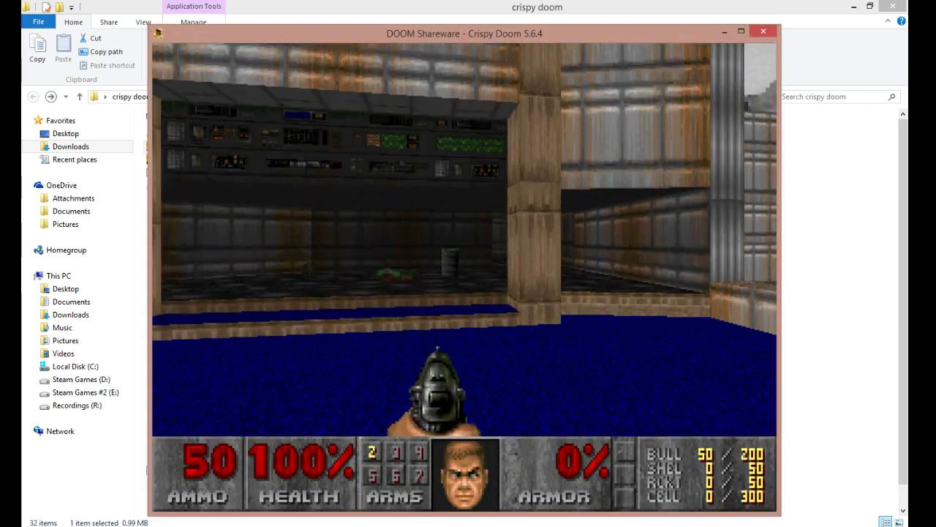
key(Right)
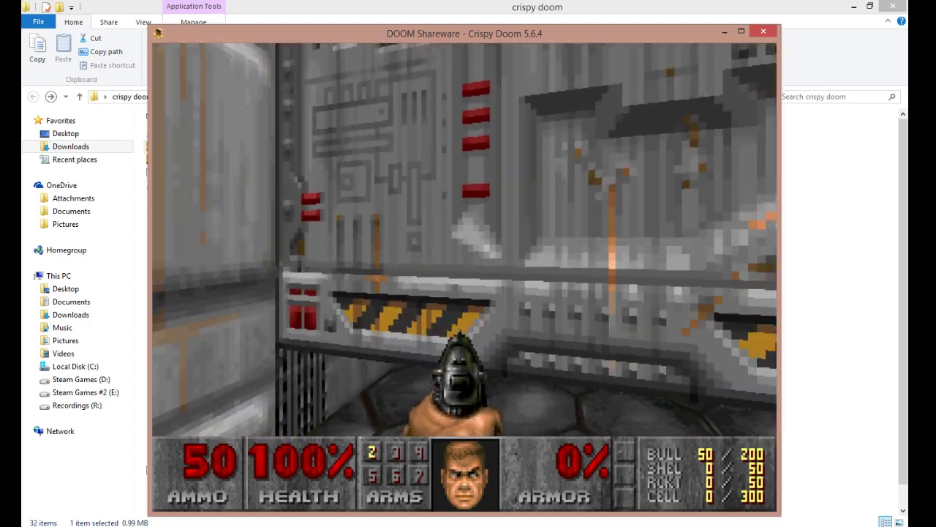
key(Up)
key(Right)
key(Up)
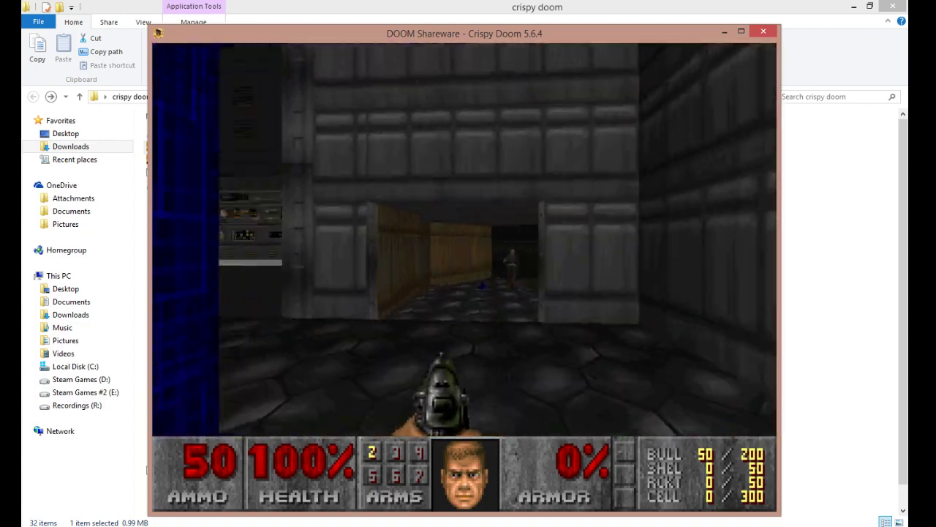
key(Right)
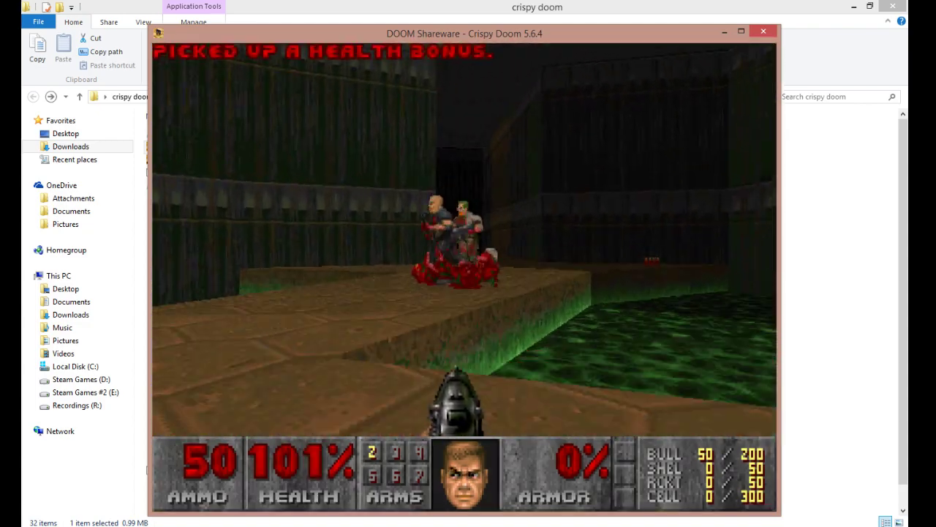
key(Up)
key(Right)
key(Up)
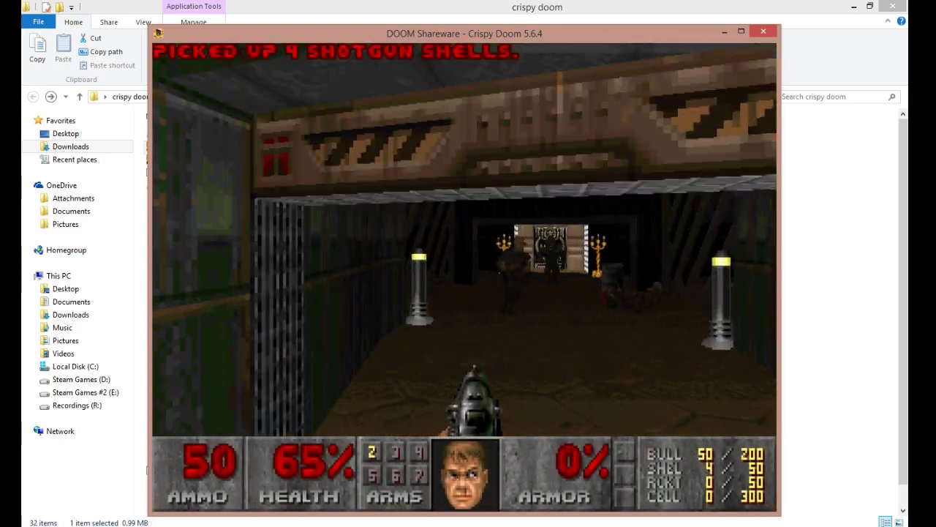
key(Right)
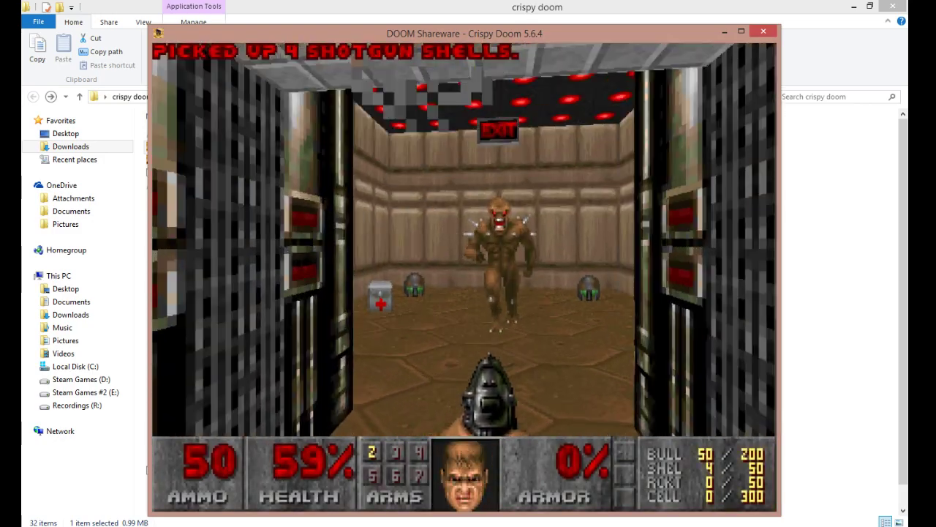
key(Up)
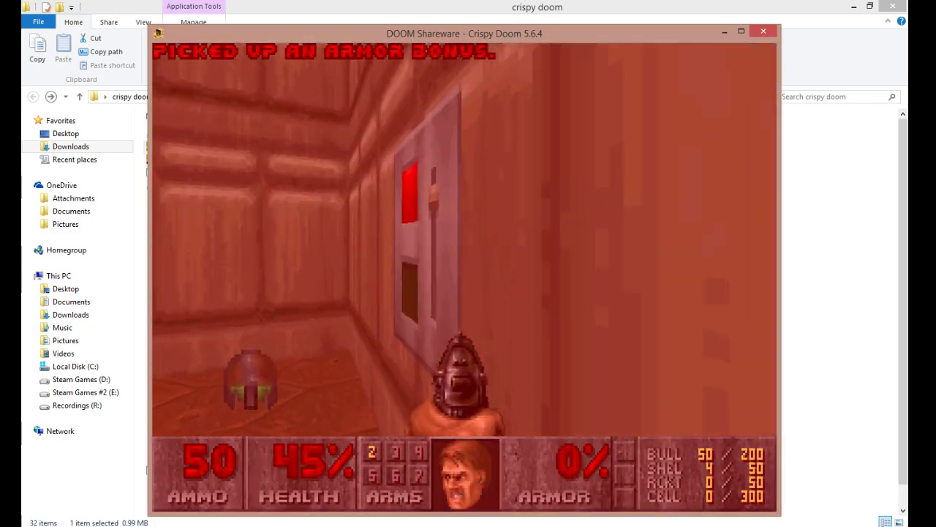
key(space)
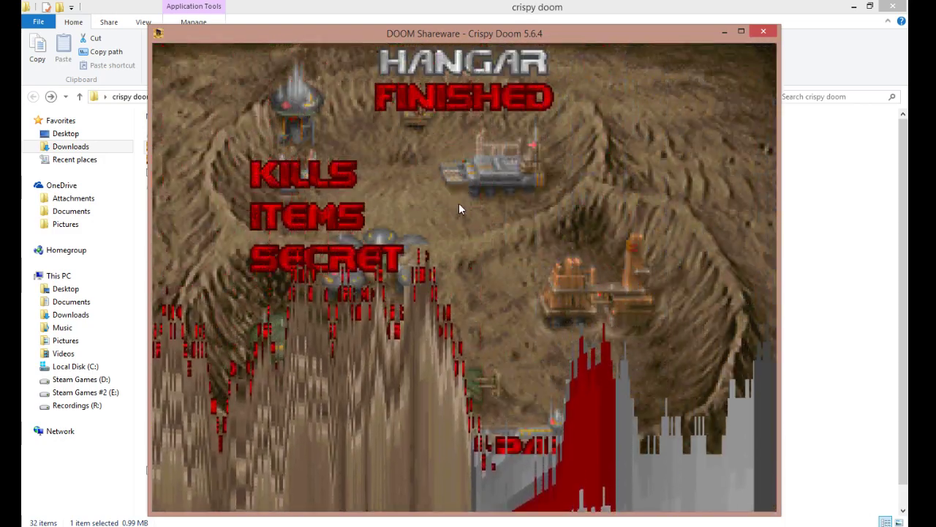
key(space)
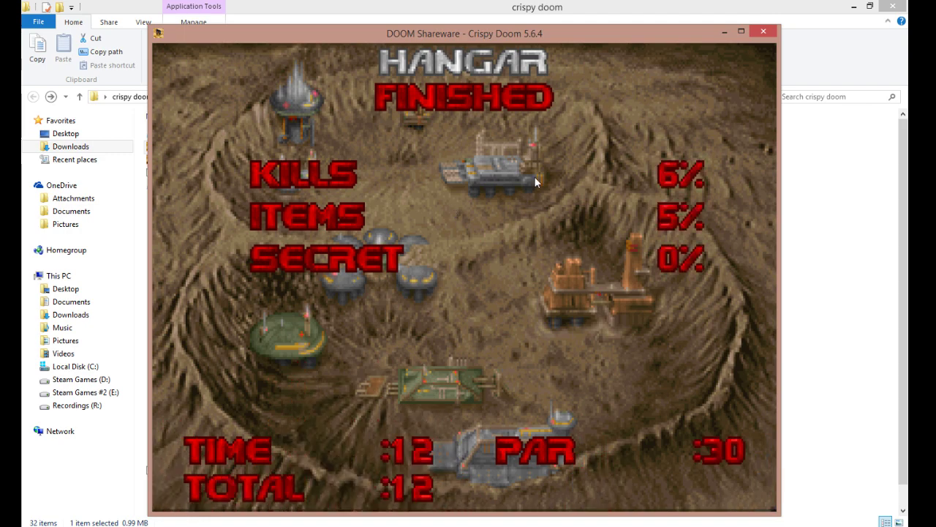
Step: Quit Crispy Doom to end the TestRun demo recording and dismiss the message about the recorded demo
click(763, 33)
key(y)
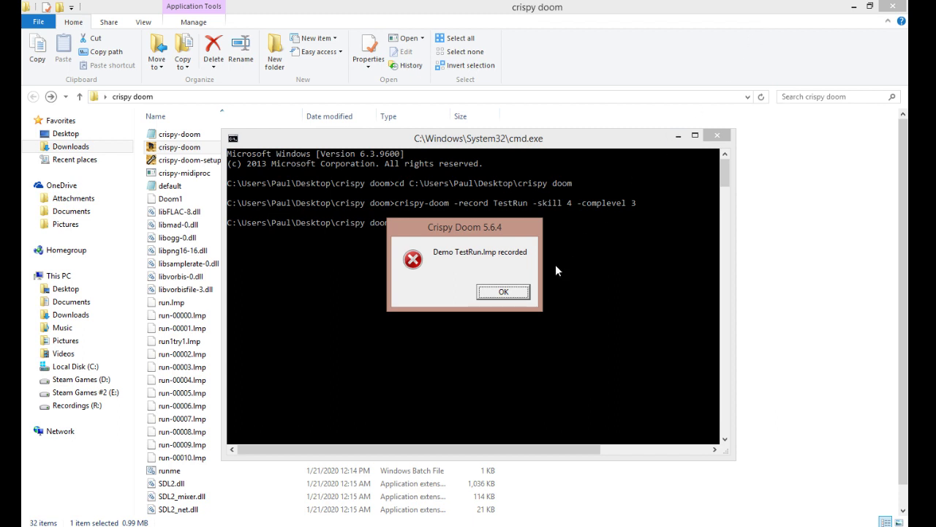
click(503, 292)
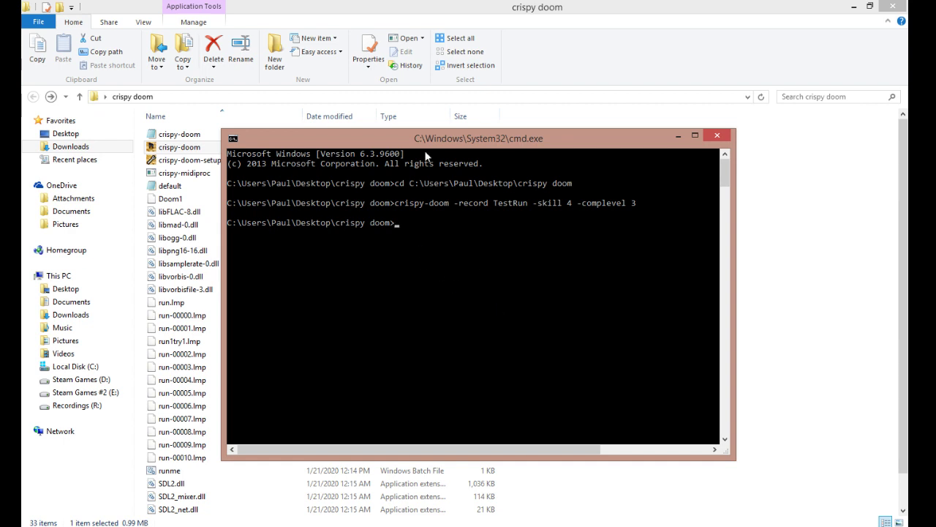
Step: Locate the recorded TestRun.lmp file in the crispy doom folder and select it
key(alt+F4)
scroll(445, 411, down, 1)
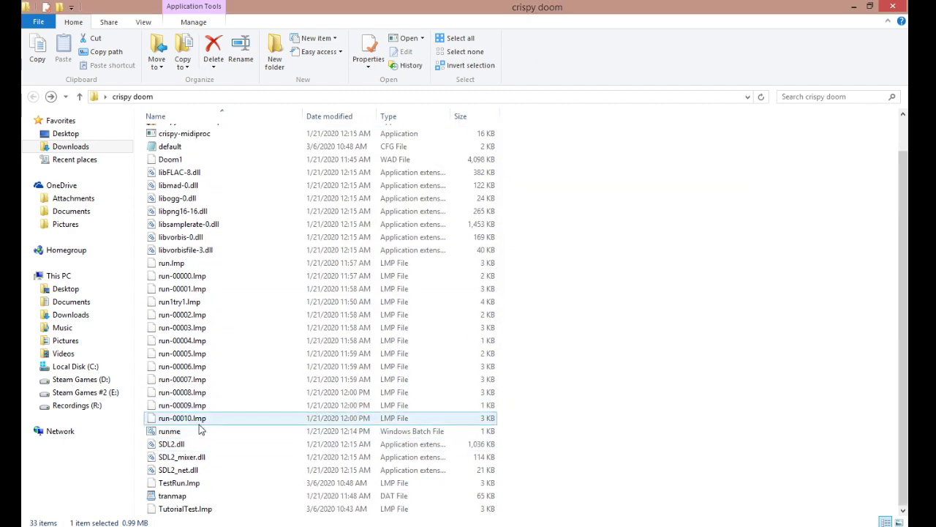
click(197, 487)
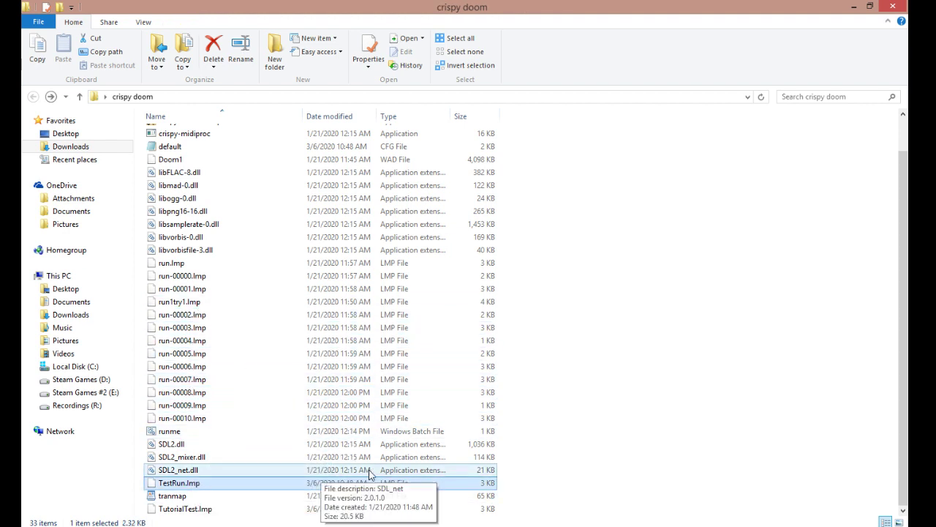
Step: Play back the recorded demo by running "crispy-doom -playdemo TestRun" in the command prompt
key(alt+Tab)
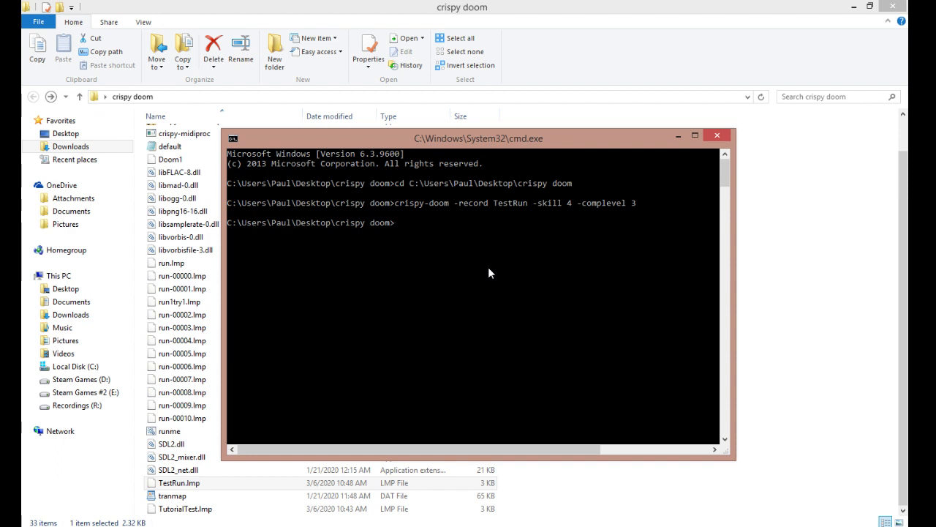
text(crispy-doom -playdemo)
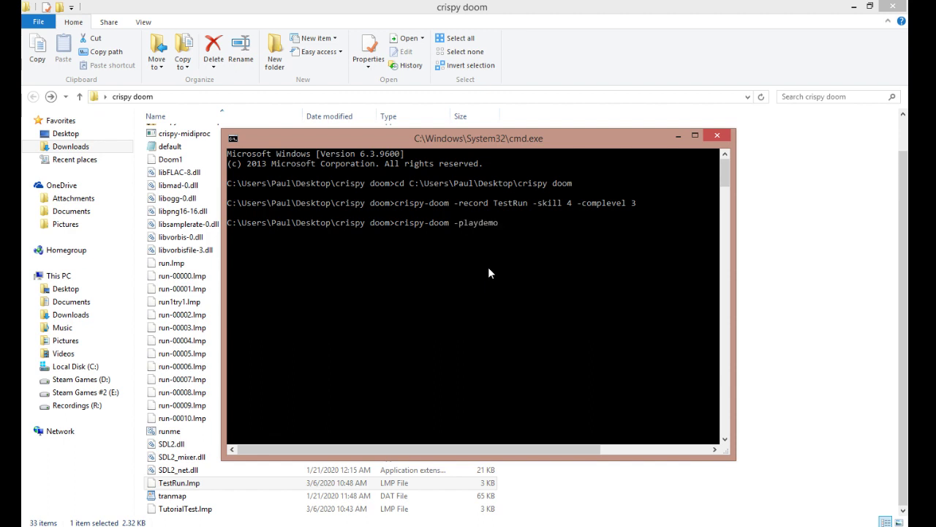
text( TestRun)
key(Return)
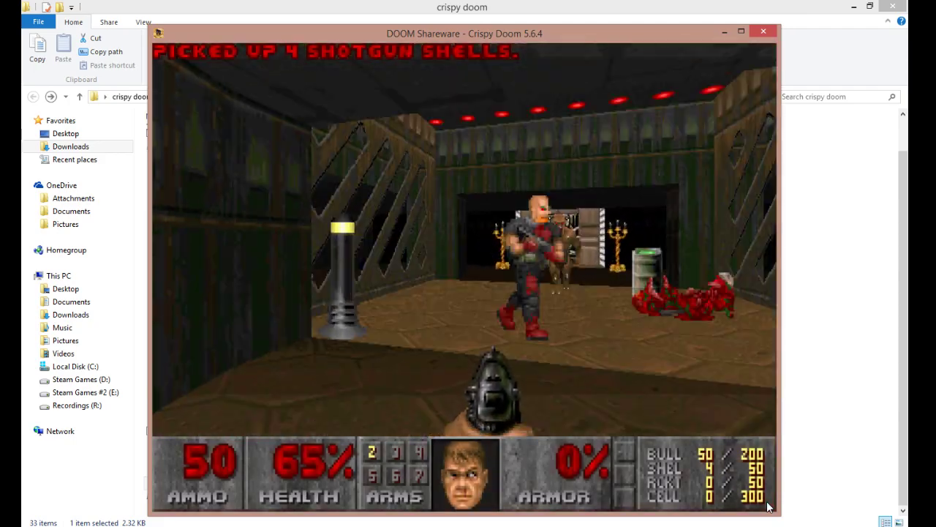
Step: Quit Crispy Doom during the demo playback and close the command prompt window
key(Escape)
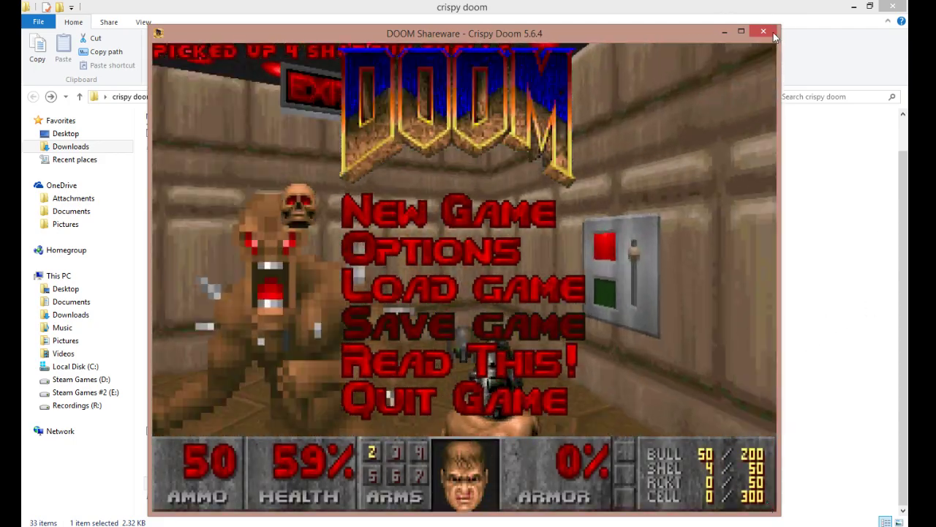
click(775, 34)
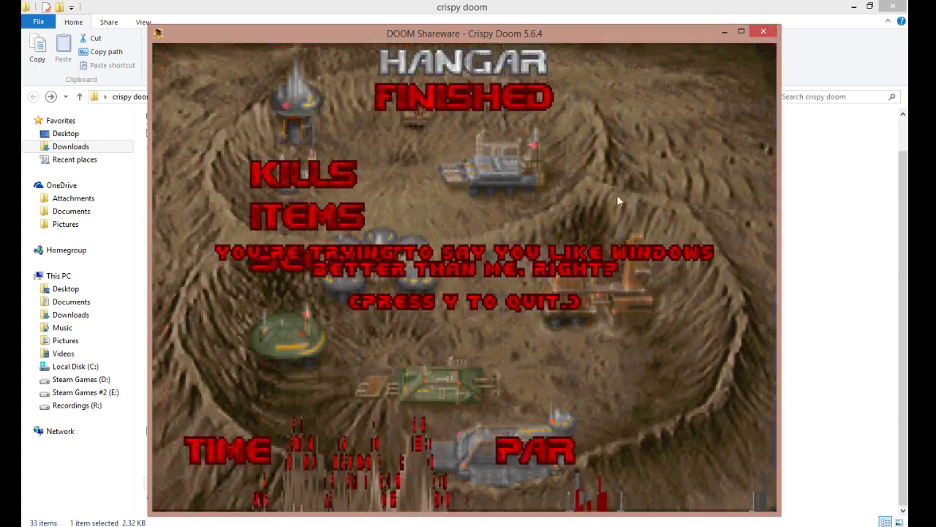
key(y)
click(709, 137)
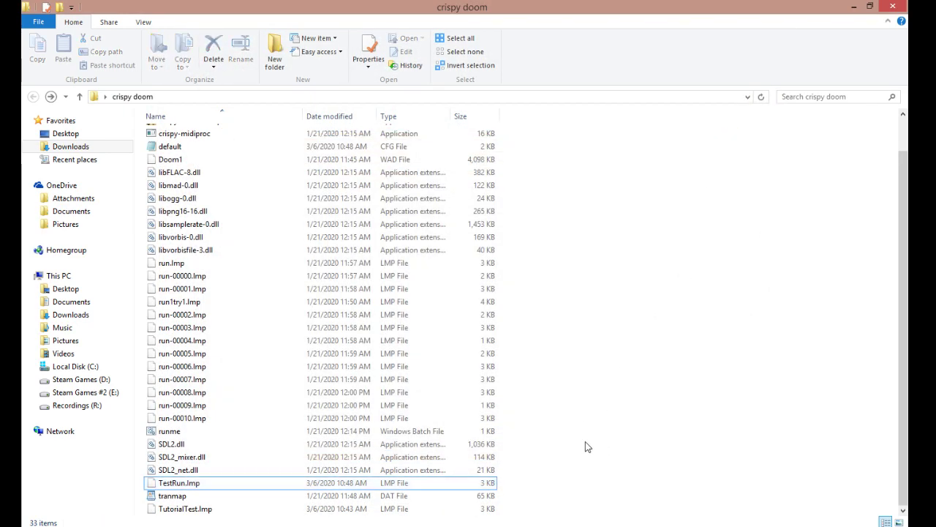
Step: Point out the Doom1 WAD file in the crispy doom folder, leaving it unselected
scroll(584, 431, up, 1)
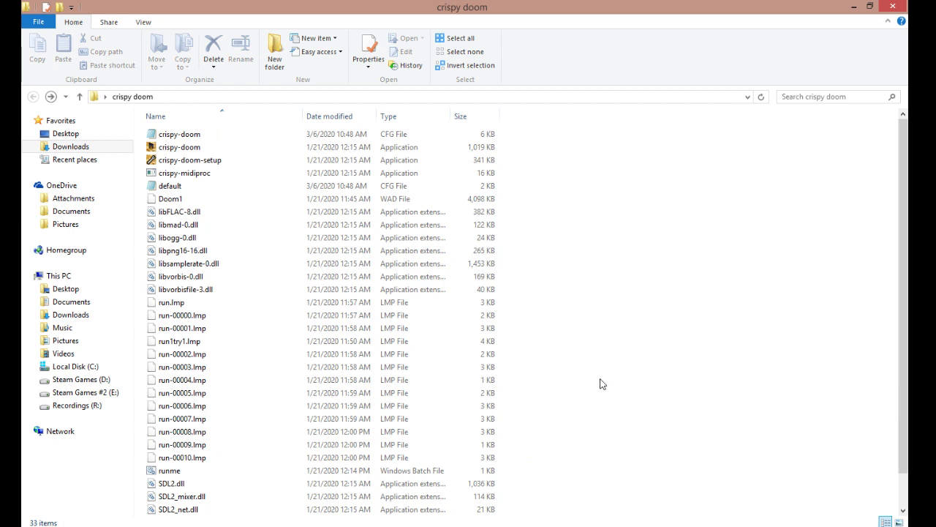
drag(529, 195, 151, 203)
click(532, 205)
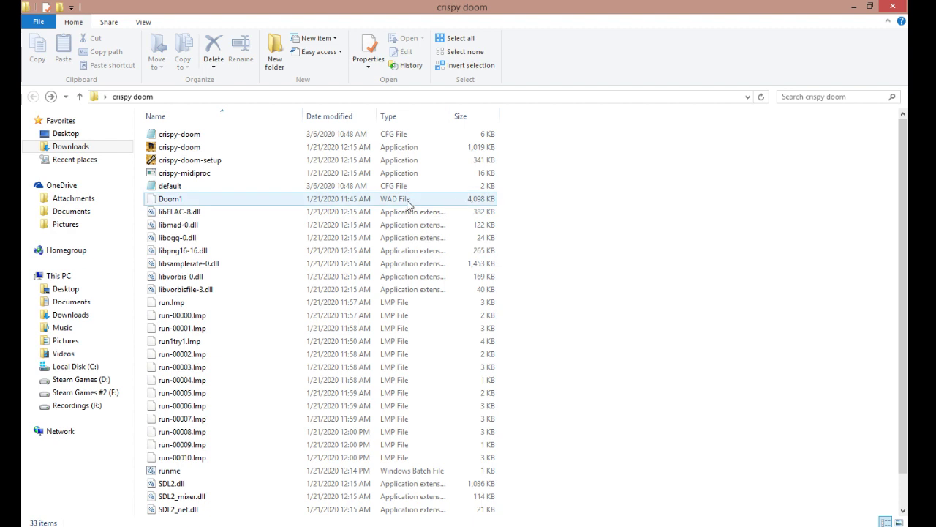